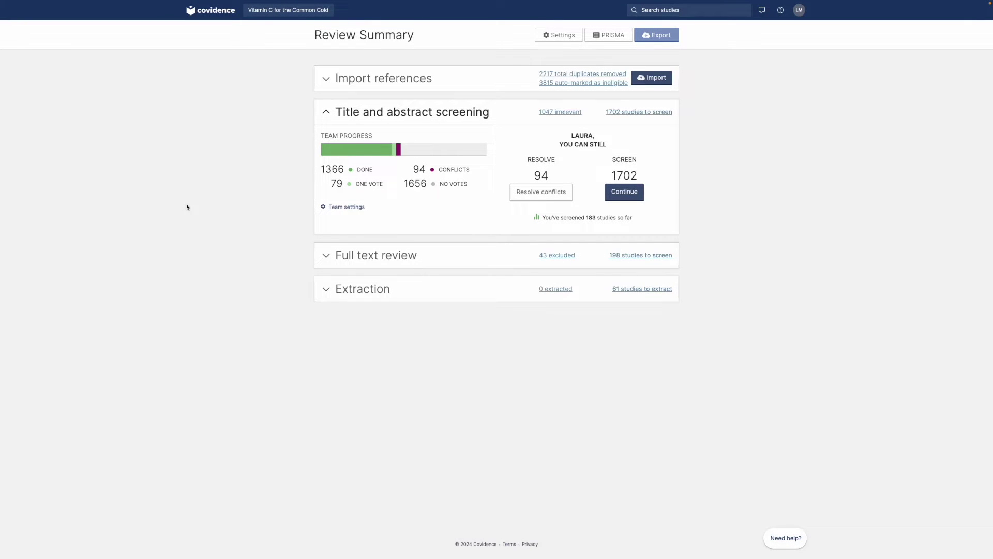
- Check the Vitamin C review's reviewer list, cancel the invitation unsent, and return to the summary
{"action": "left_click", "coordinate": [560, 35]}
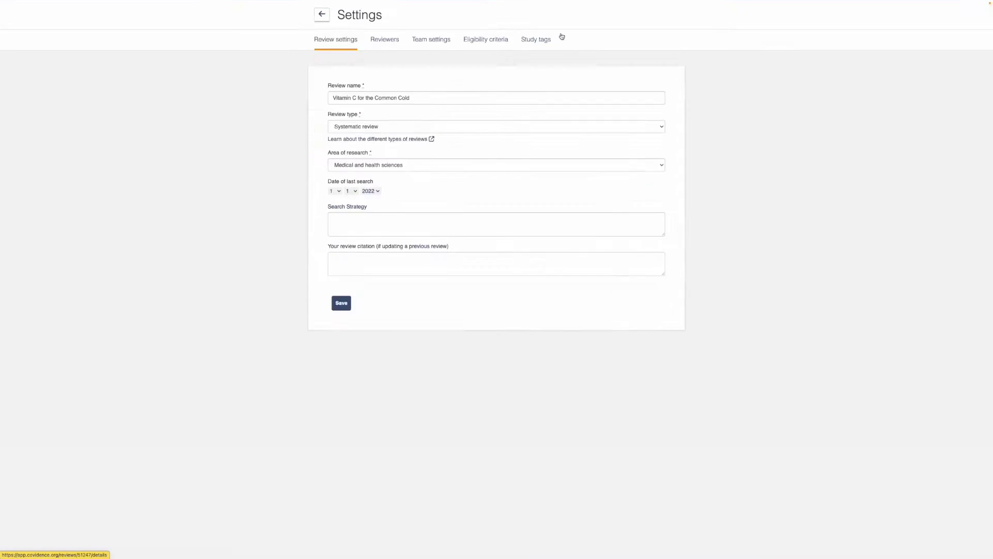
{"action": "left_click", "coordinate": [397, 63]}
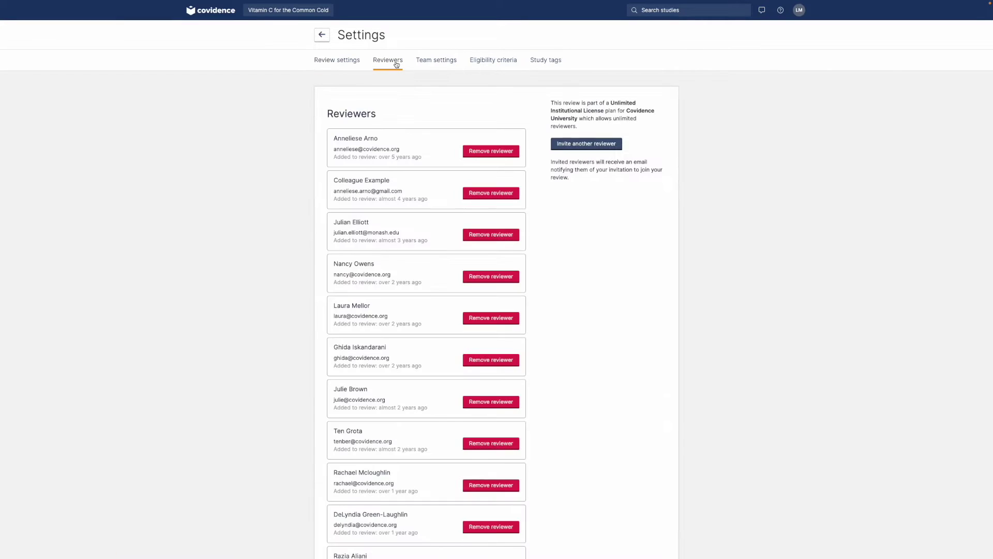
{"action": "left_click", "coordinate": [605, 144]}
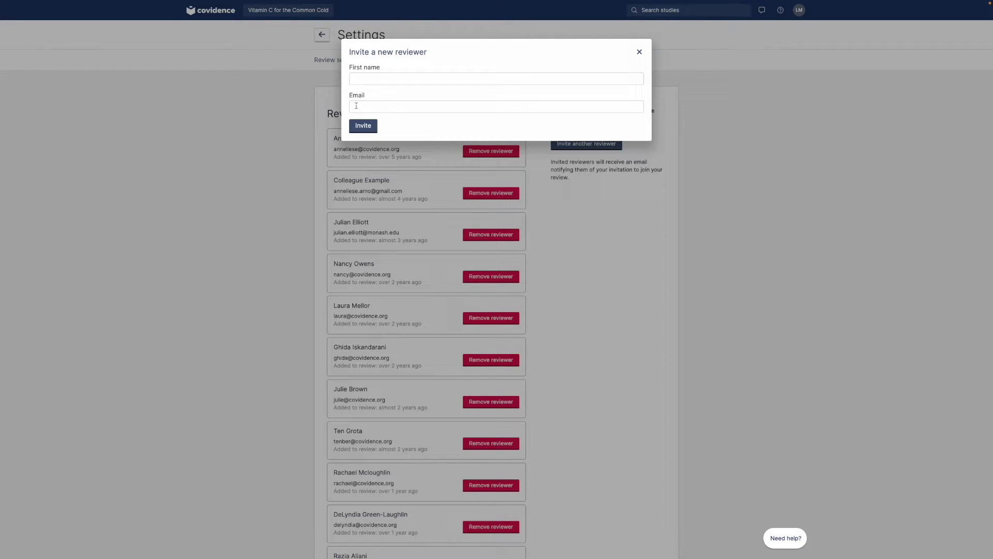
{"action": "left_click", "coordinate": [639, 52]}
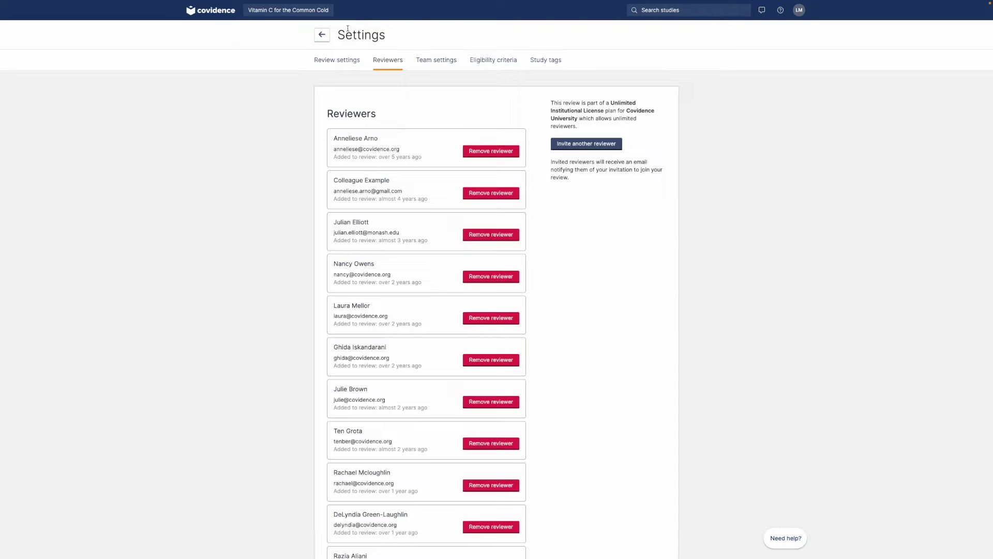
{"action": "left_click", "coordinate": [311, 13]}
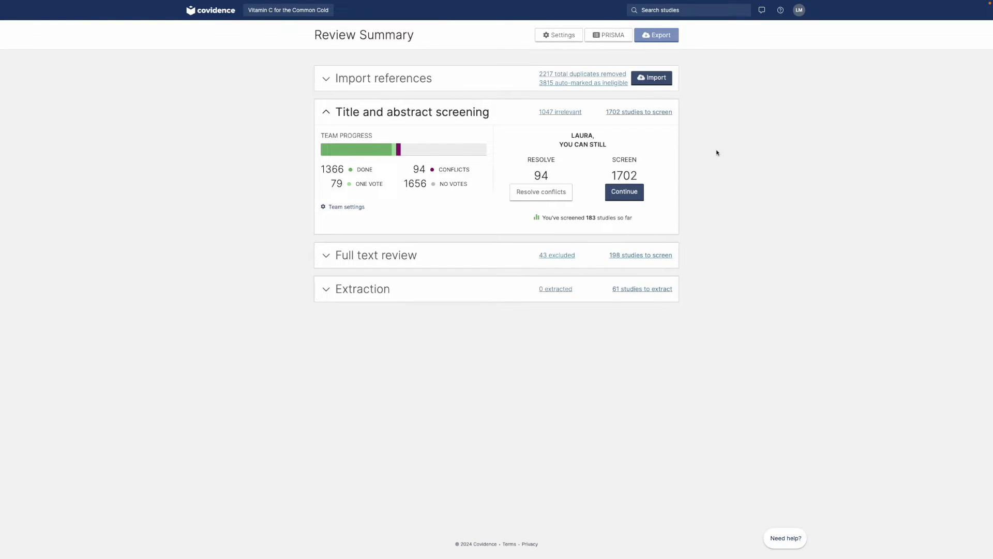
- Import pubmed-commoncold-demo-set.txt from source PubMed into the Screen stage
{"action": "left_click", "coordinate": [655, 78]}
{"action": "left_click", "coordinate": [655, 78]}
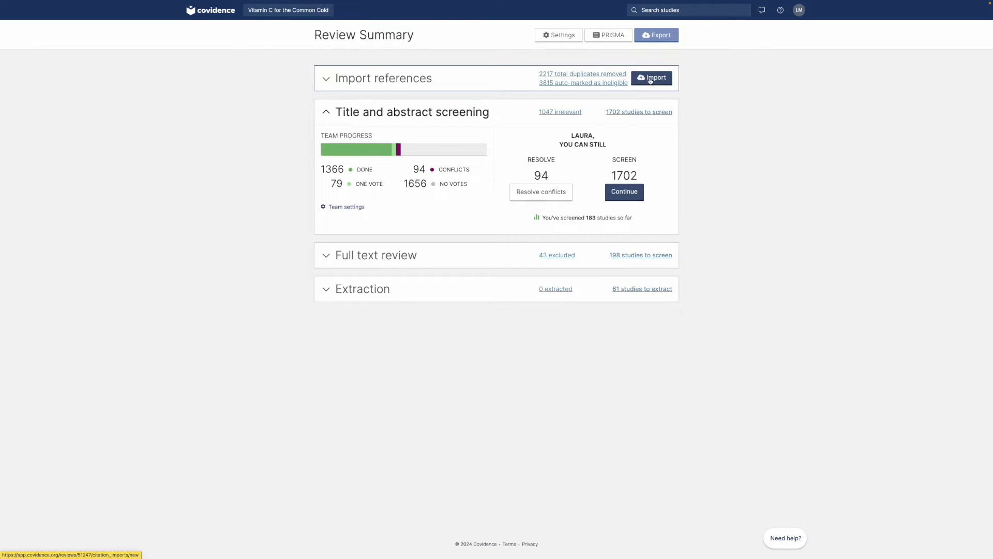
{"action": "left_click", "coordinate": [488, 138]}
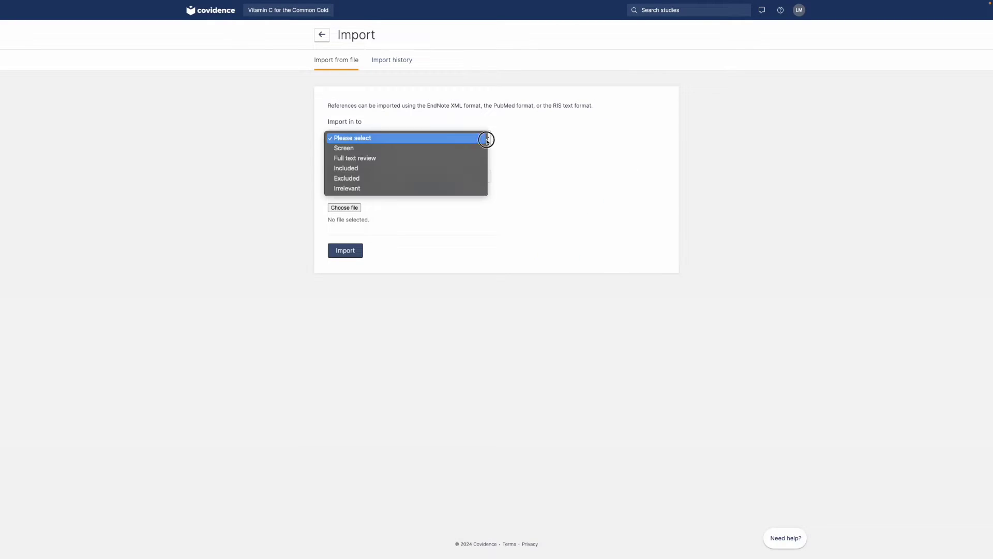
{"action": "left_click", "coordinate": [434, 150]}
{"action": "left_click", "coordinate": [486, 176]}
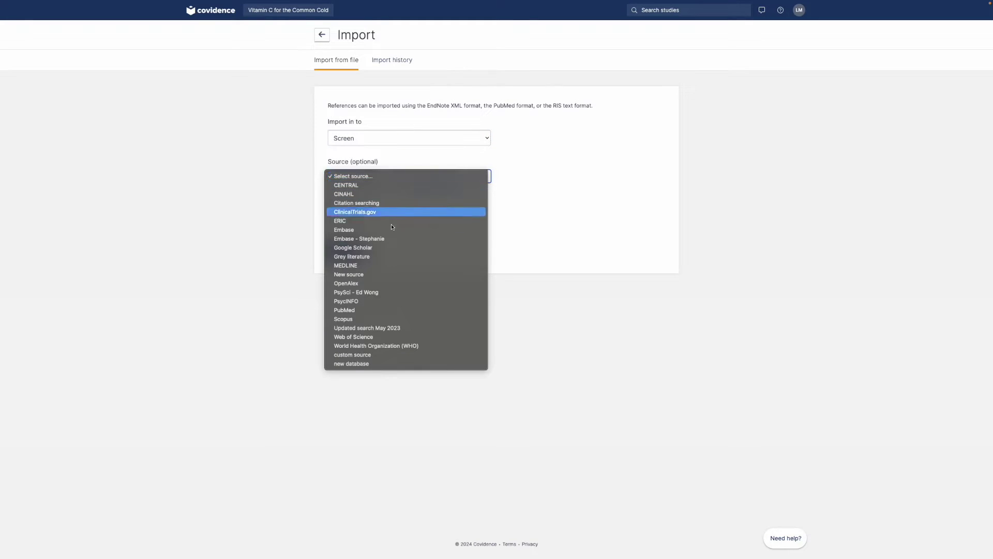
{"action": "left_click", "coordinate": [341, 310]}
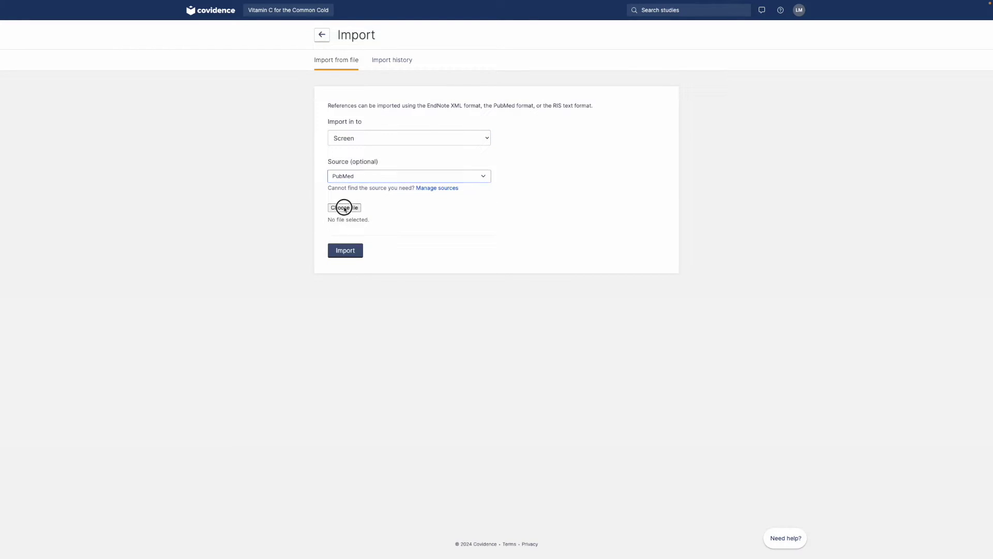
{"action": "left_click", "coordinate": [343, 208]}
{"action": "left_click", "coordinate": [448, 215]}
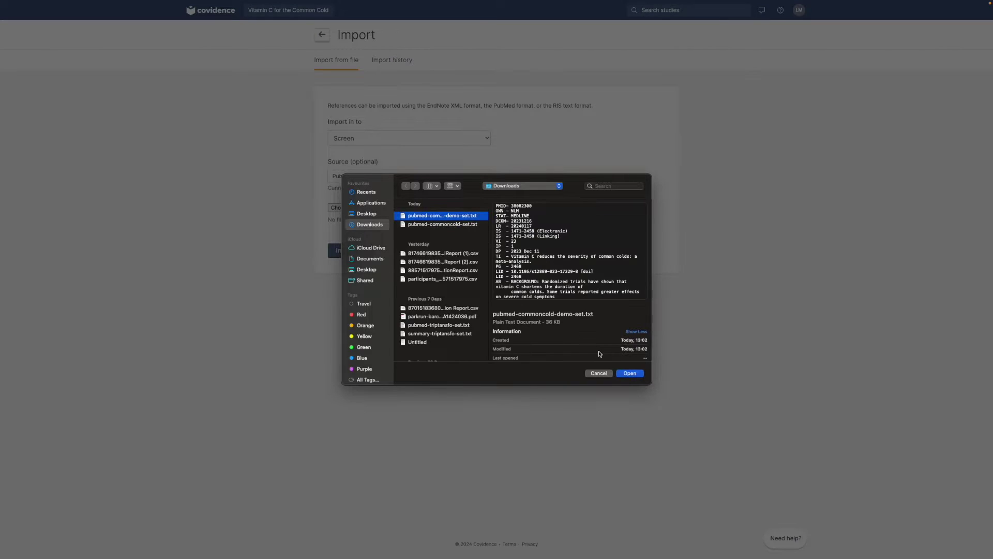
{"action": "left_click", "coordinate": [625, 373]}
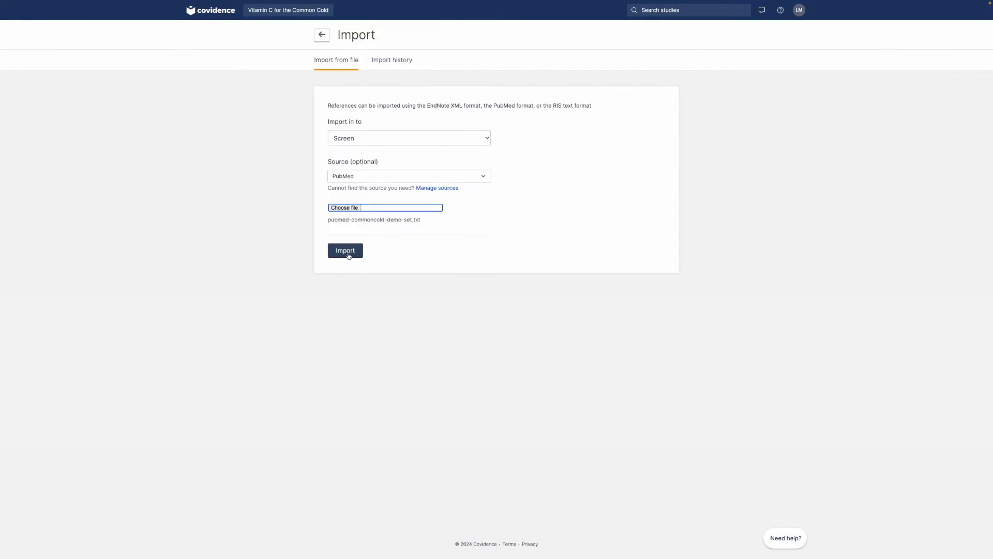
{"action": "left_click", "coordinate": [348, 254]}
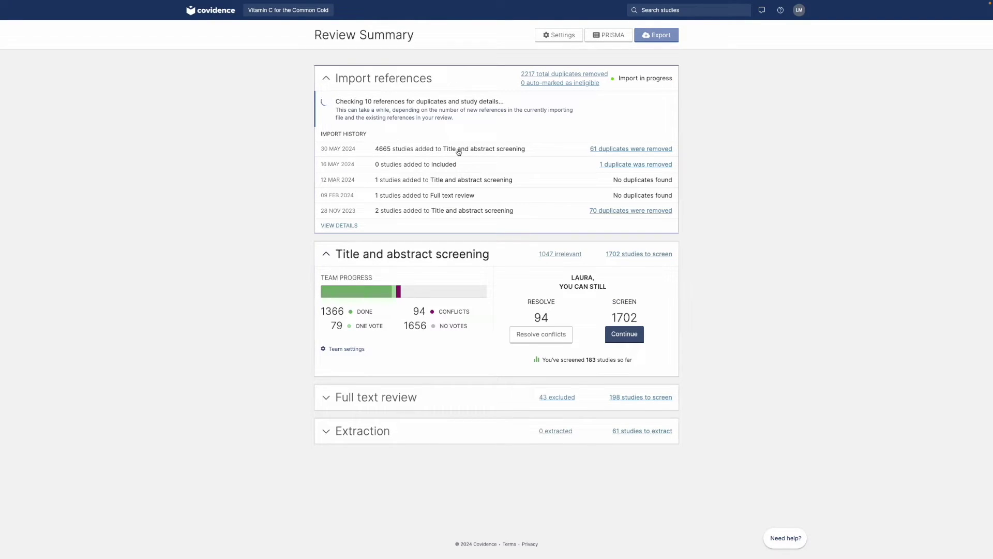
- View the 2221 duplicates removed and the 3819 references auto-marked as ineligible
{"action": "left_click", "coordinate": [587, 75]}
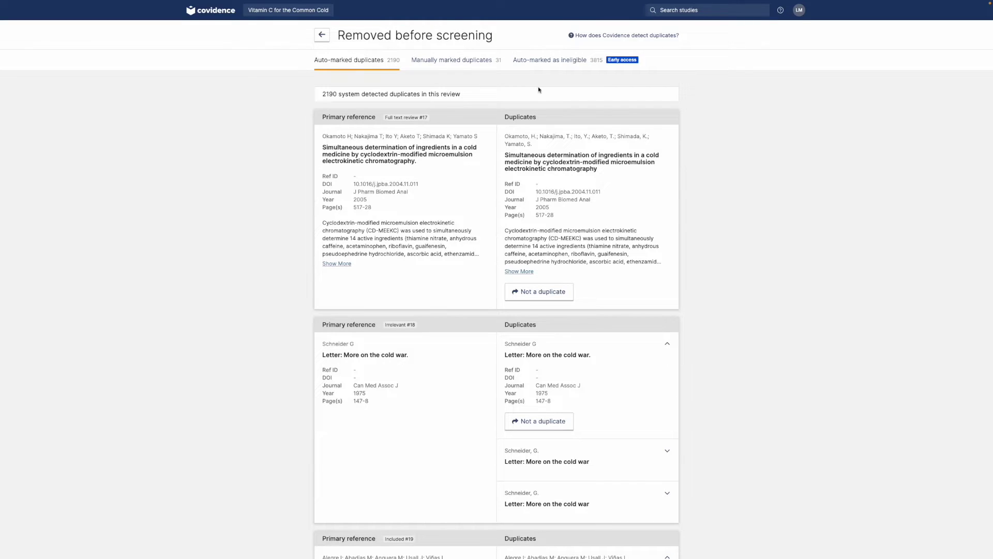
{"action": "left_click", "coordinate": [560, 64]}
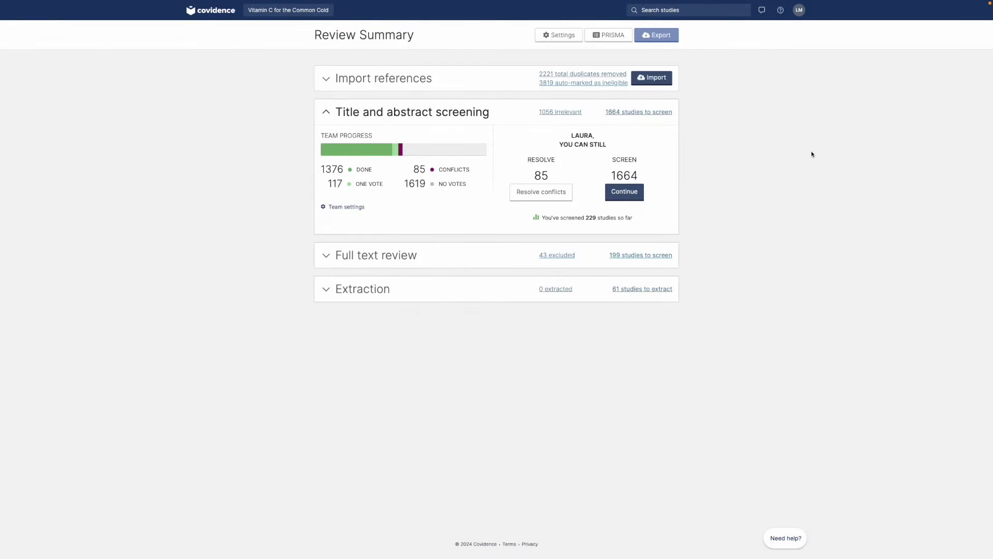
- Start screening and vote No on the pharmacists, benzydamine, COVID-19 rhinovirus and zinc salts studies
{"action": "left_click", "coordinate": [629, 193]}
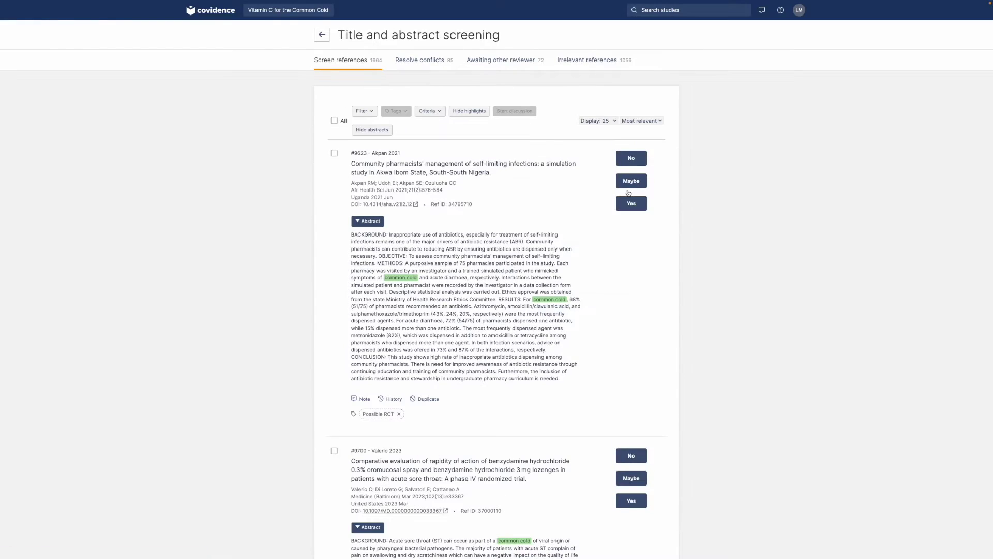
{"action": "left_click", "coordinate": [630, 161]}
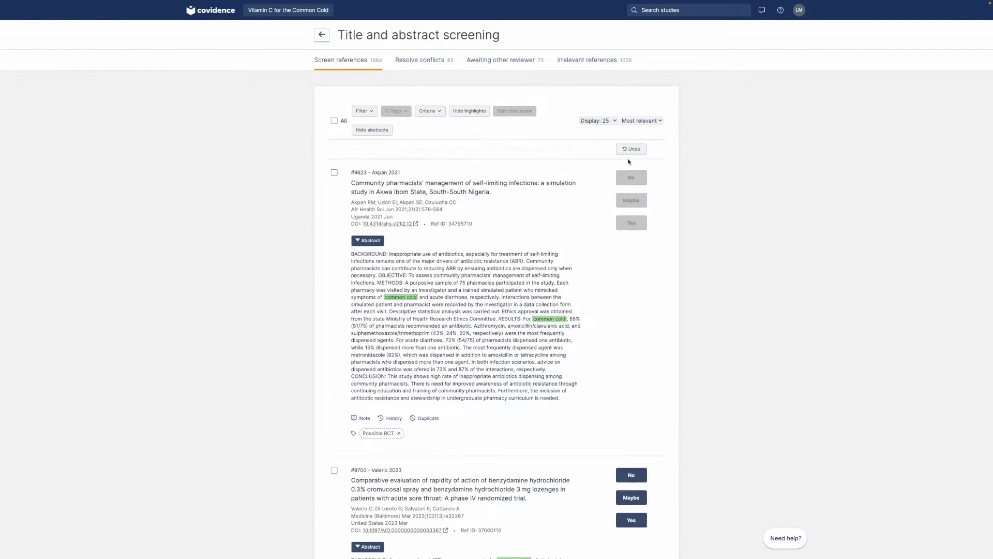
{"action": "left_click", "coordinate": [629, 177]}
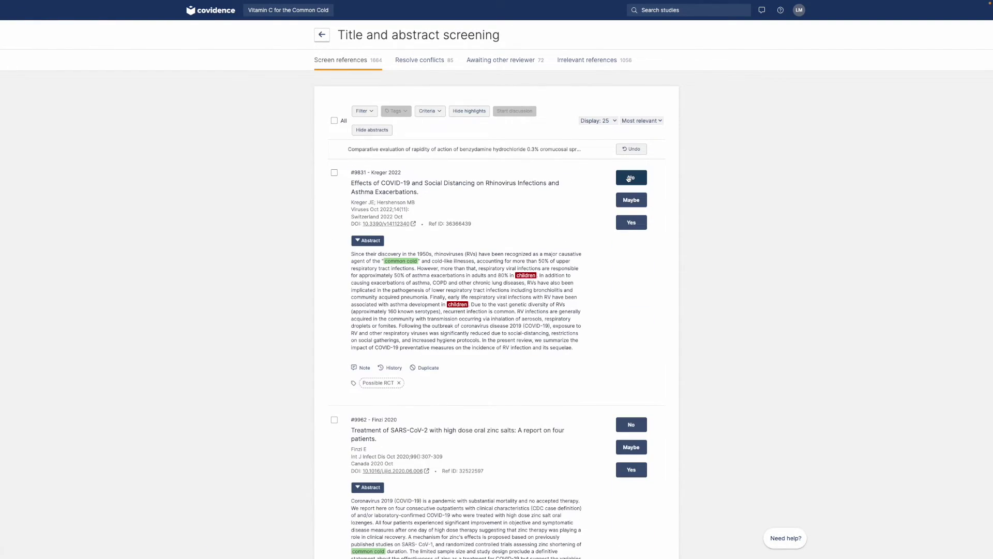
{"action": "left_click", "coordinate": [629, 178]}
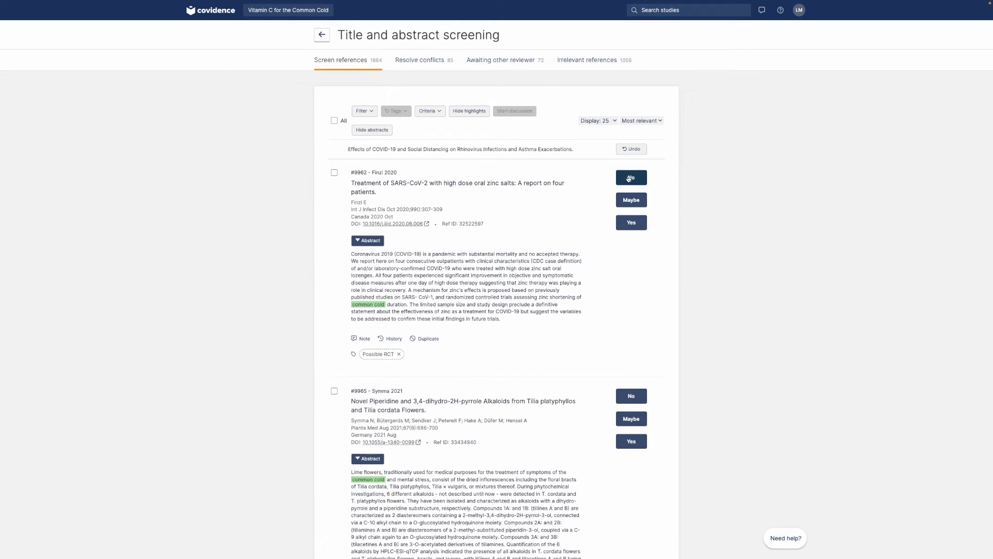
{"action": "left_click", "coordinate": [628, 177]}
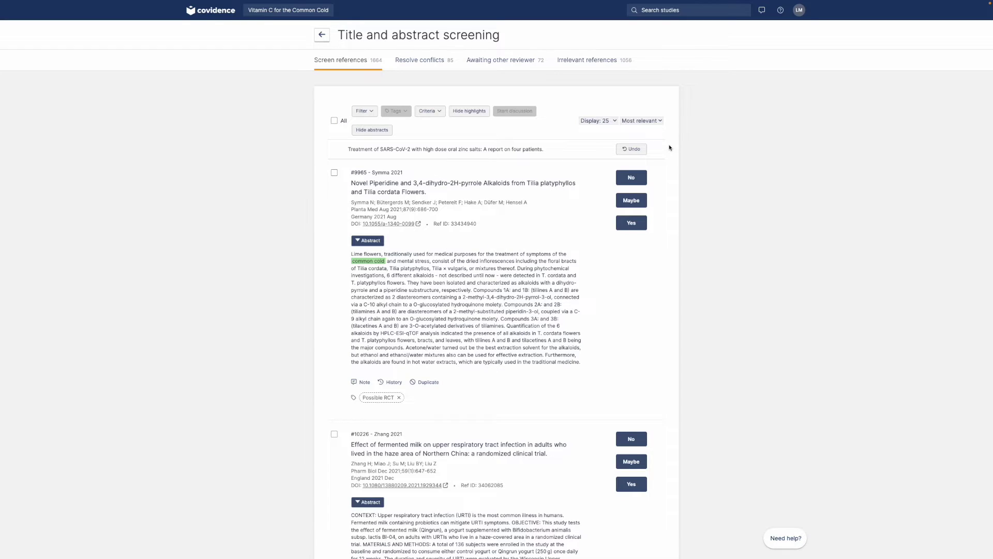
{"action": "left_click", "coordinate": [661, 121]}
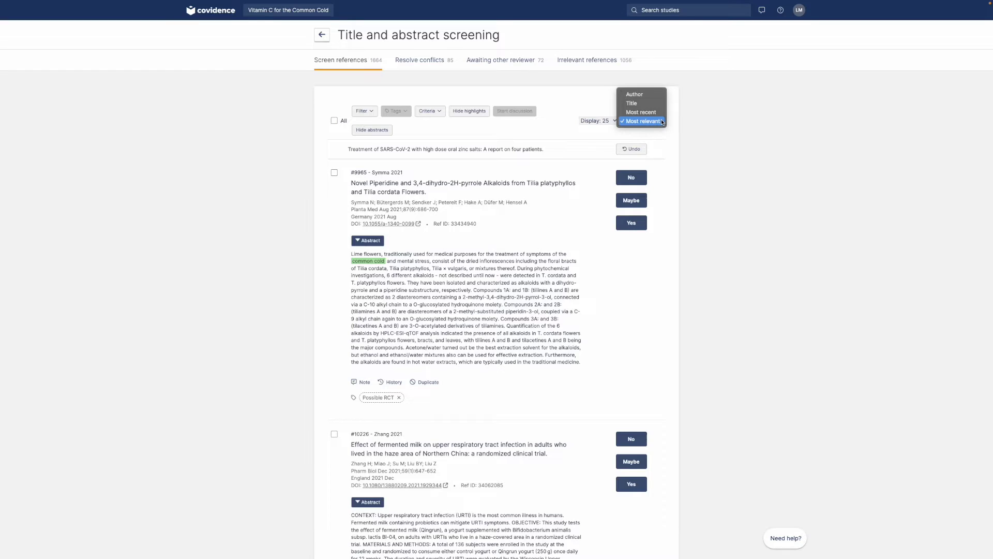
- Keep the Most relevant sort order and collapse, then re-expand, all abstracts
{"action": "left_click", "coordinate": [665, 146]}
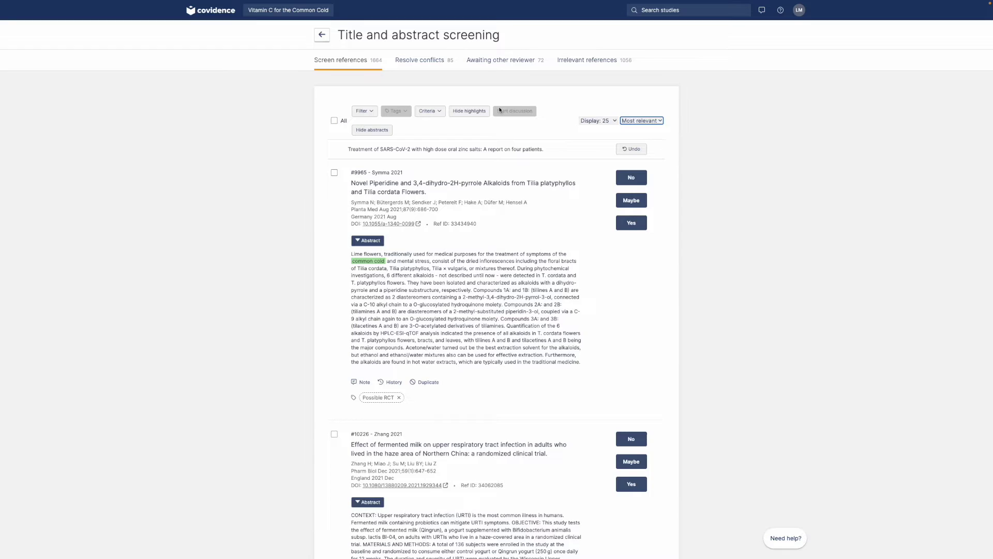
{"action": "left_click", "coordinate": [361, 132]}
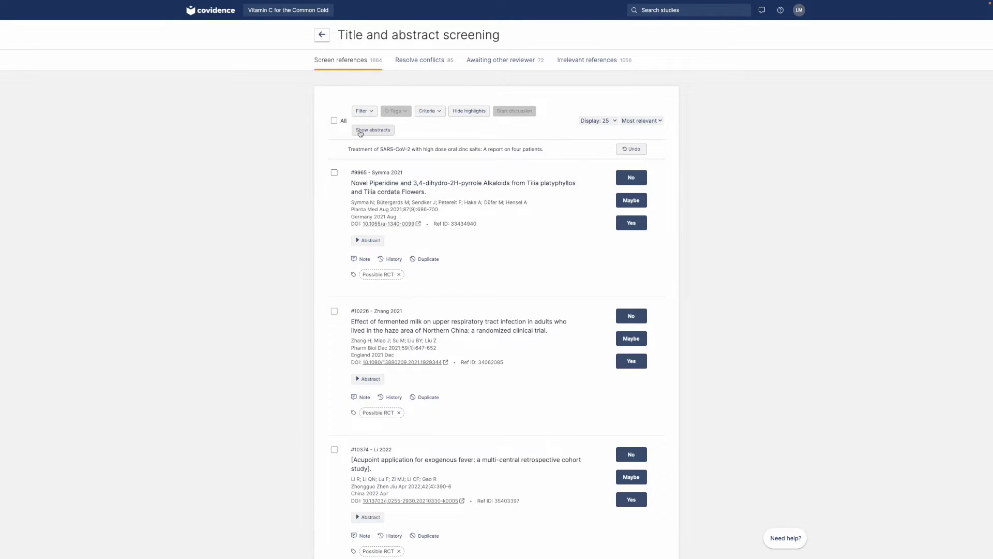
{"action": "left_click", "coordinate": [360, 132]}
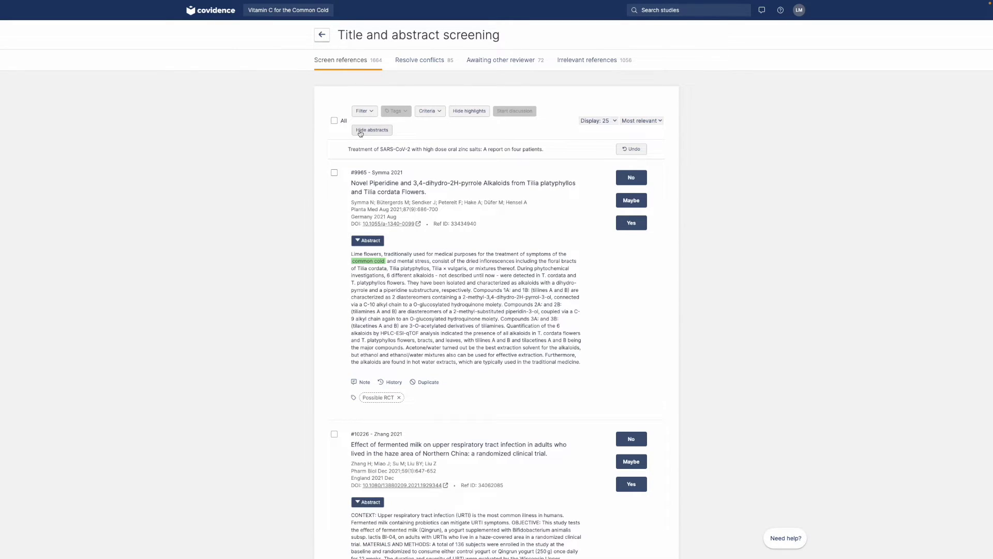
- Filter the screening list by the 'Come back to this study' keyword, leaving 16 studies
{"action": "left_click", "coordinate": [367, 111]}
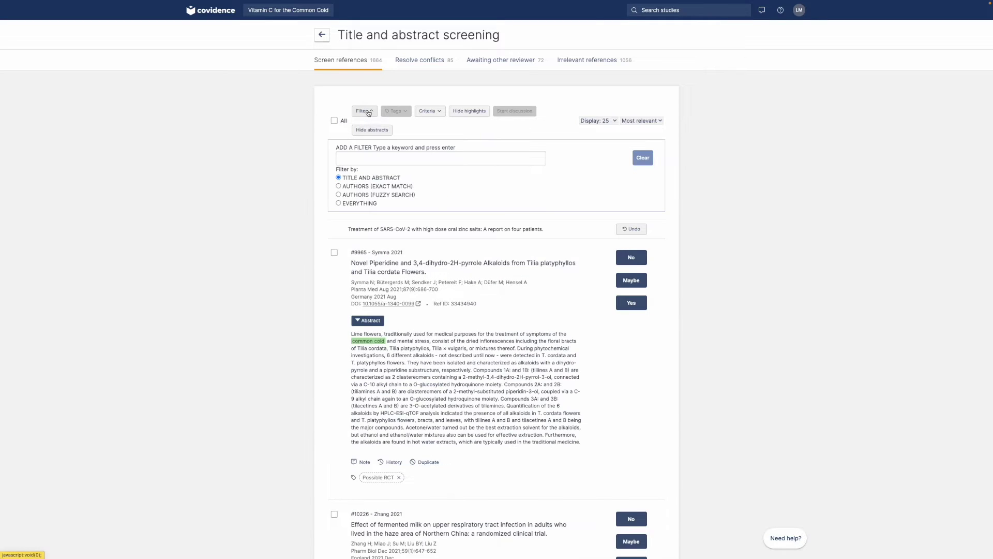
{"action": "left_click", "coordinate": [353, 158]}
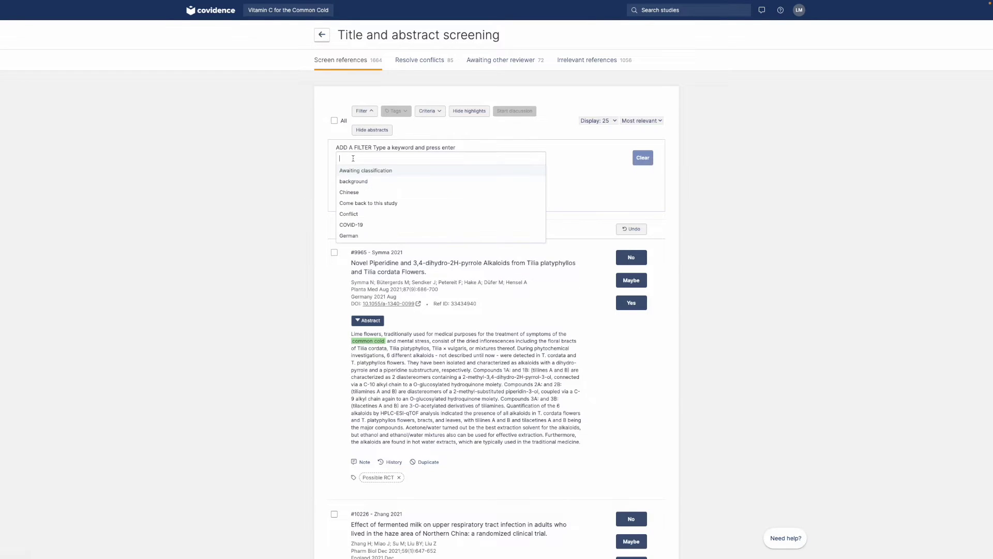
{"action": "left_click", "coordinate": [351, 203]}
{"action": "left_click", "coordinate": [611, 161]}
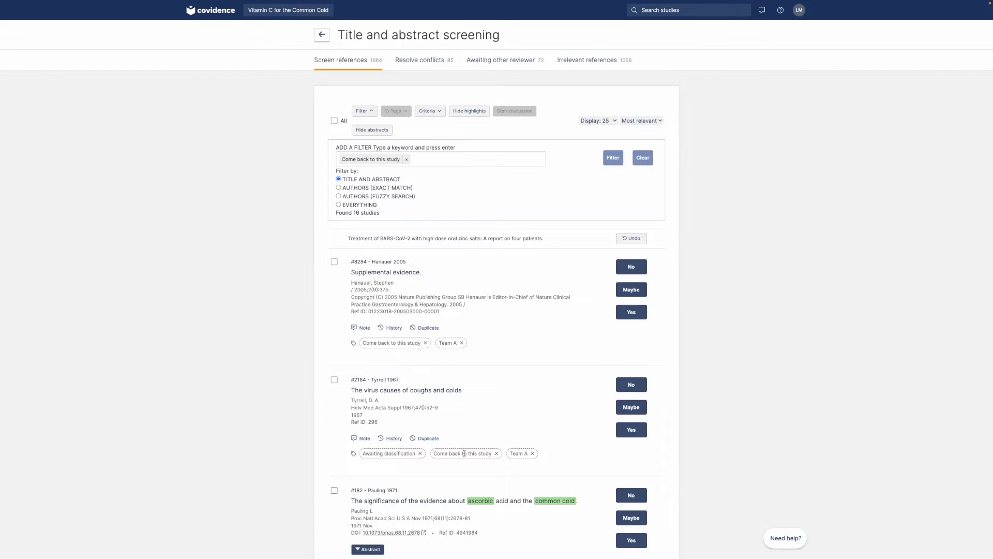
{"action": "left_click", "coordinate": [364, 329]}
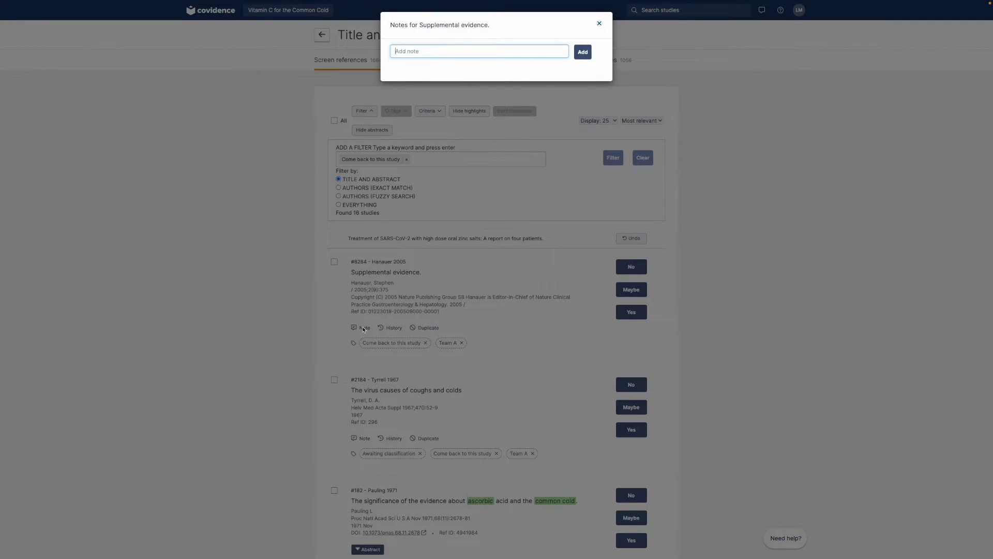
- Save the note 'Contact author for clarification' on Supplemental evidence and close the notes
{"action": "type", "text": "Contact author for clarification"}
{"action": "left_click", "coordinate": [583, 52]}
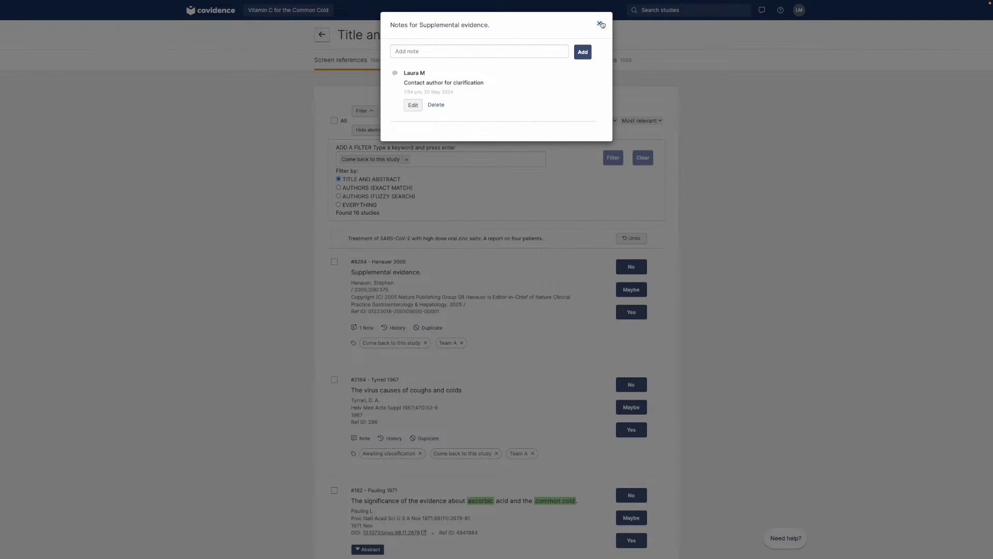
{"action": "left_click", "coordinate": [599, 23]}
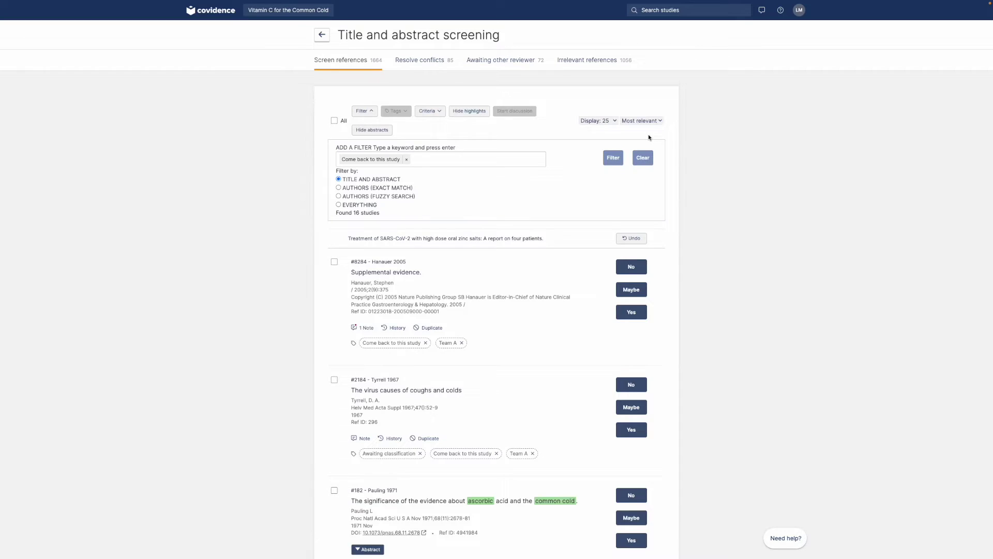
{"action": "left_click", "coordinate": [429, 62]}
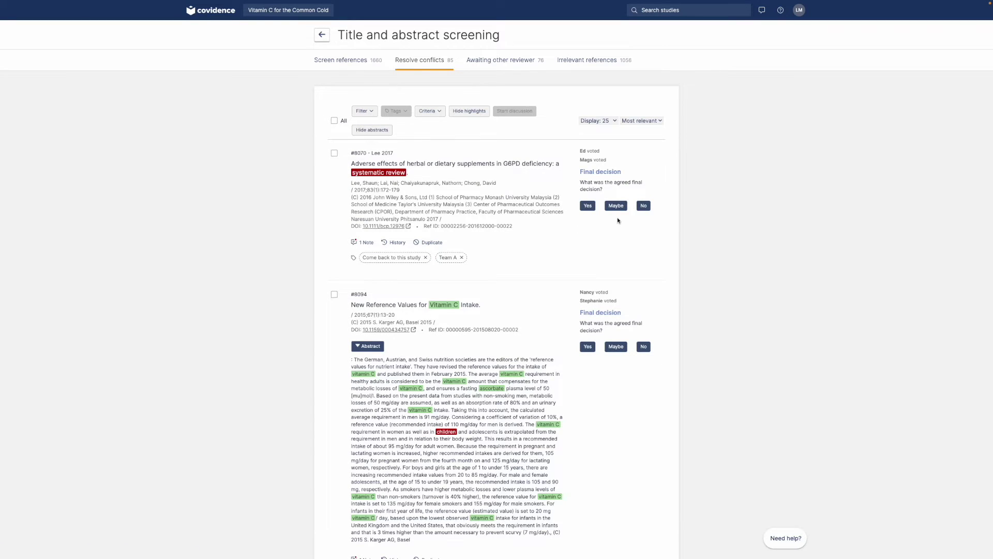
- Give studies #8070 and #8094 a final No decision and study #8177 a final Yes
{"action": "left_click", "coordinate": [644, 207]}
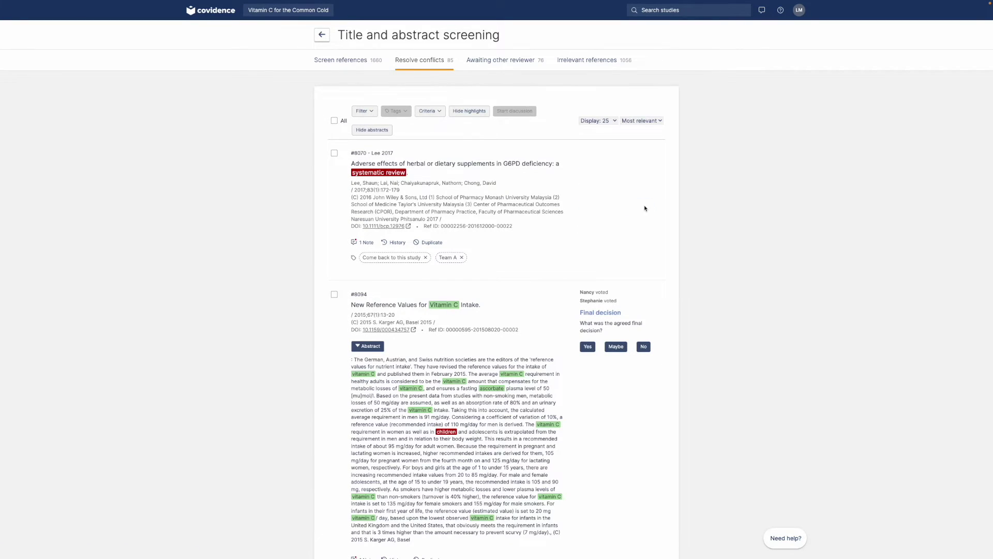
{"action": "left_click", "coordinate": [645, 206]}
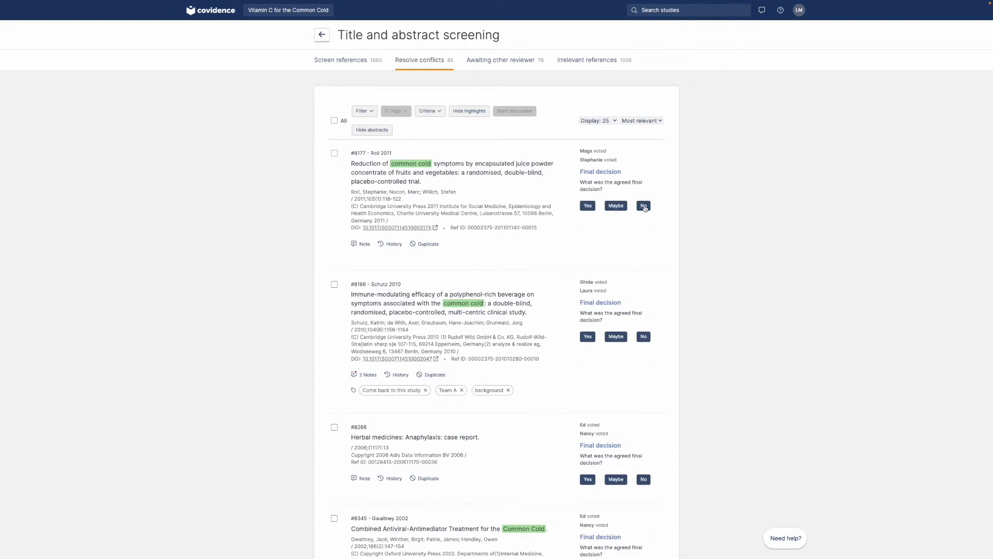
{"action": "left_click", "coordinate": [644, 206]}
{"action": "left_click", "coordinate": [587, 207]}
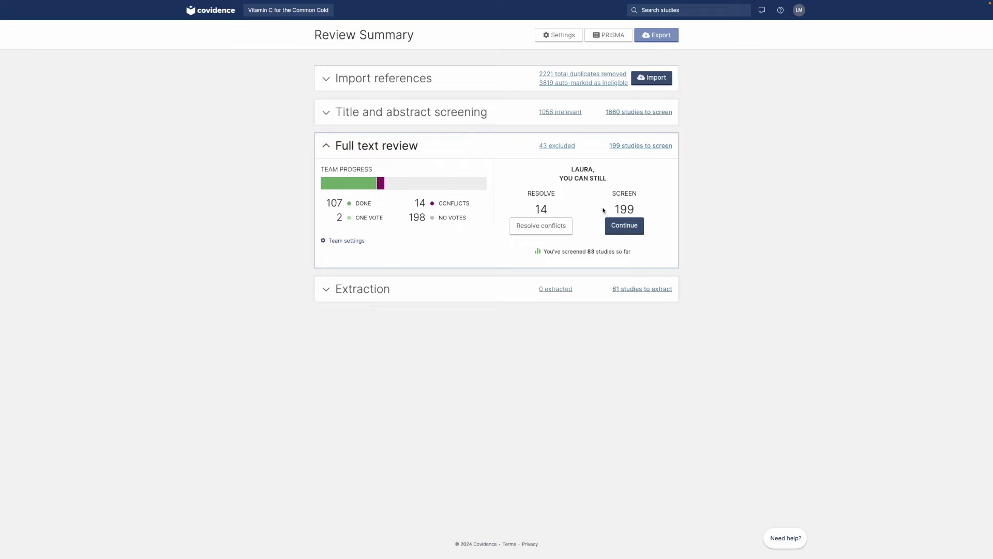
- Vote on the geriatric vitamin C therapy study and exclude #9008 for wrong study design
{"action": "left_click", "coordinate": [616, 228]}
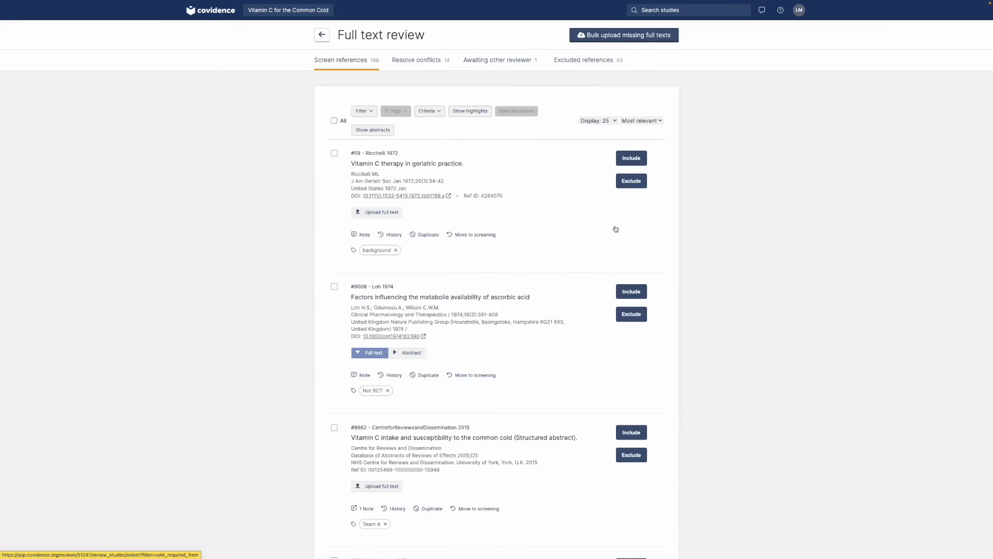
{"action": "left_click", "coordinate": [629, 159]}
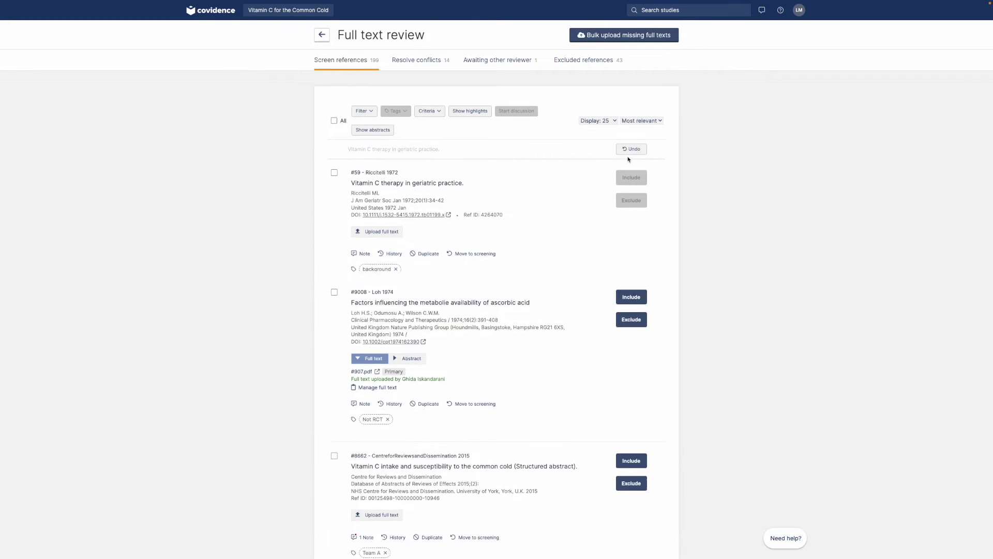
{"action": "left_click", "coordinate": [627, 201]}
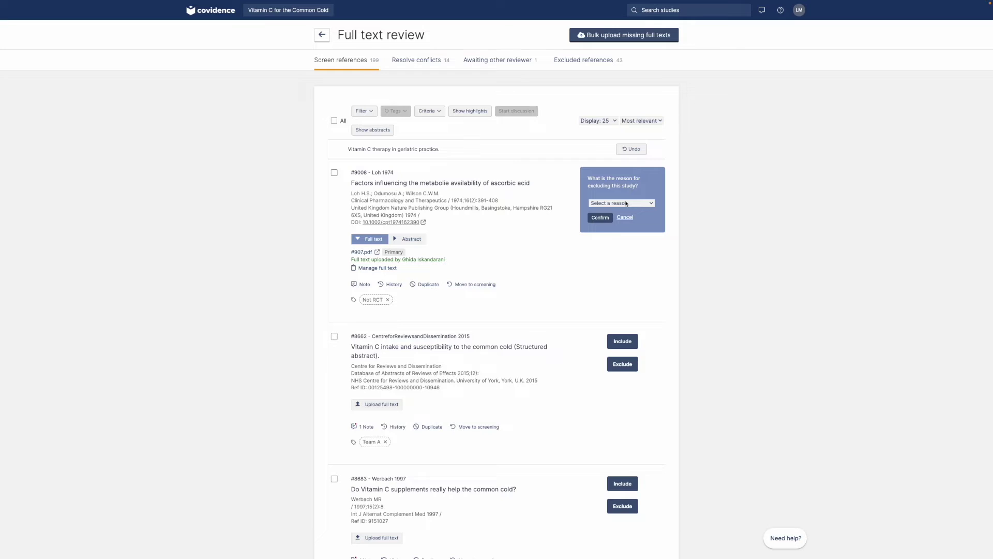
{"action": "left_click", "coordinate": [653, 203]}
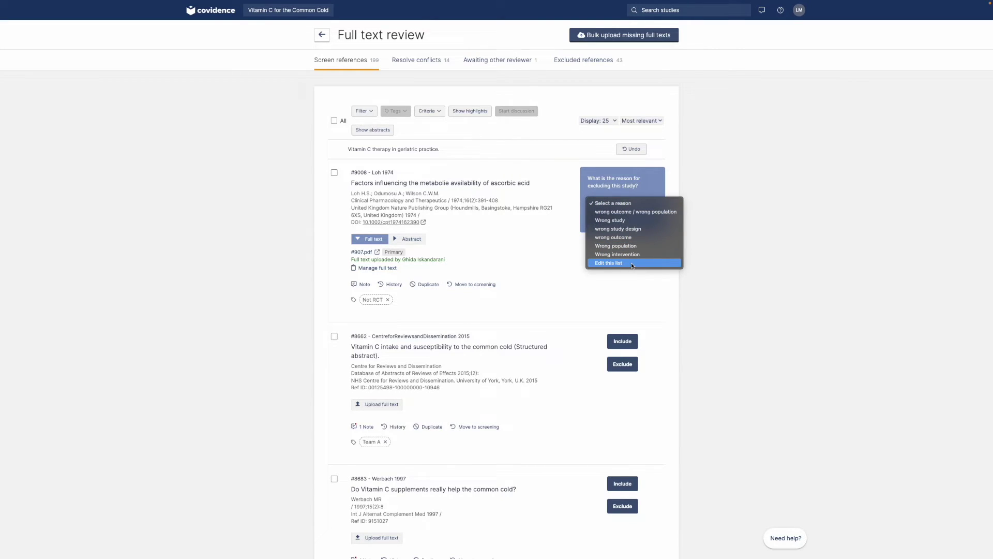
{"action": "left_click", "coordinate": [619, 229]}
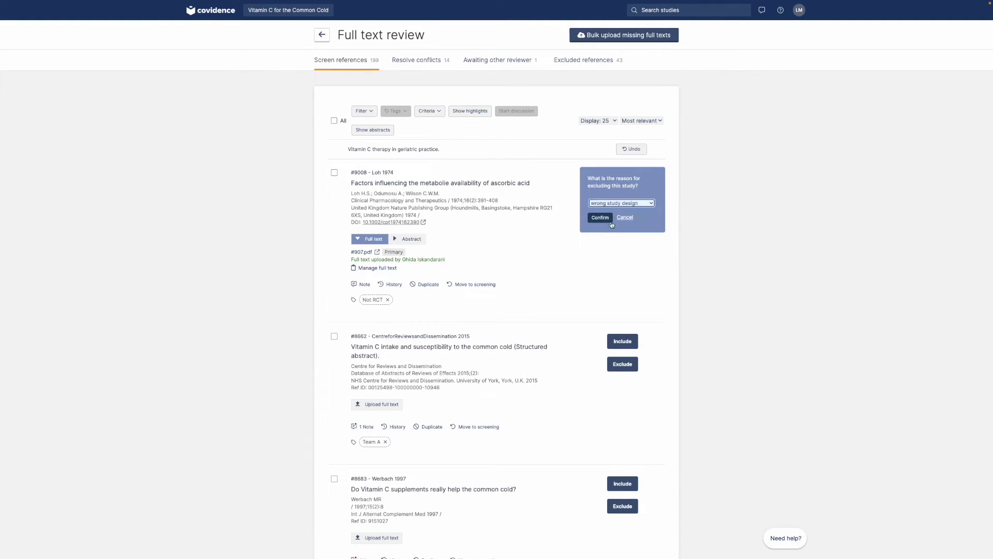
{"action": "left_click", "coordinate": [610, 221]}
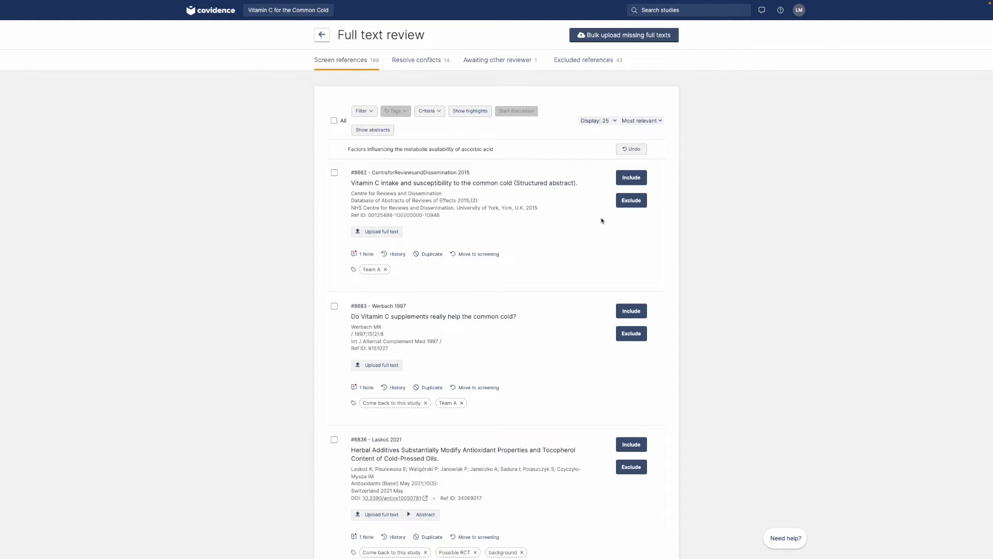
- From the Review Summary, open the PRISMA flow diagram with its exclusion reasons shown
{"action": "left_click", "coordinate": [323, 36]}
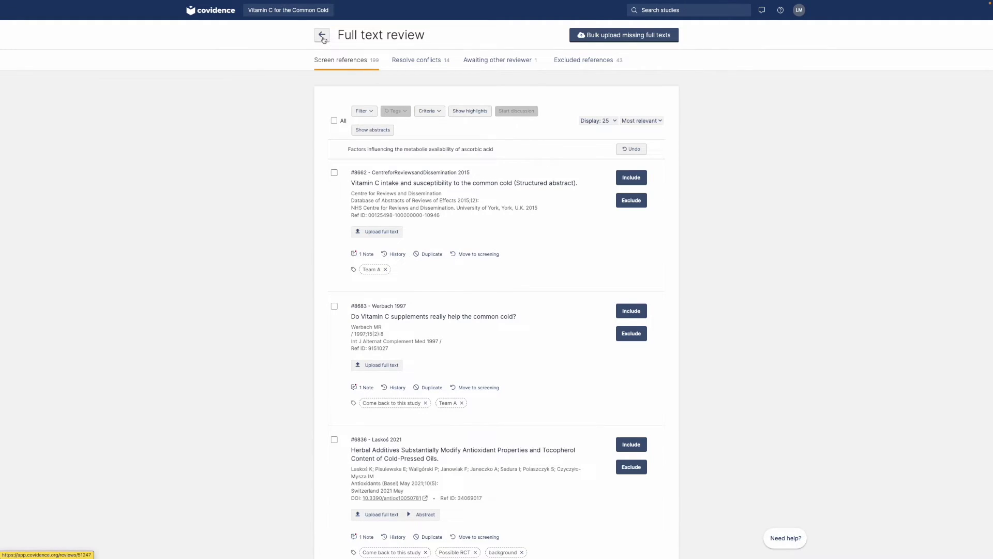
{"action": "left_click", "coordinate": [595, 38]}
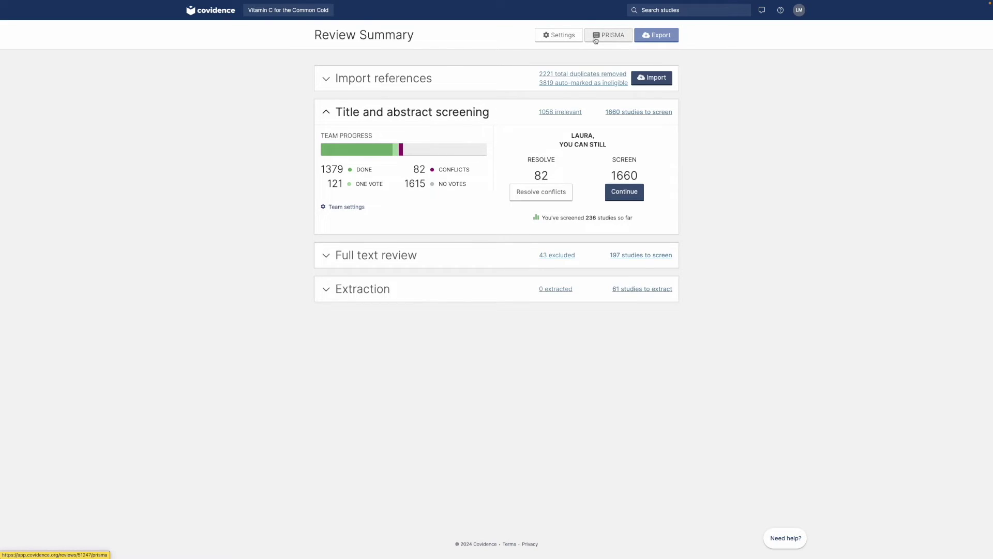
{"action": "left_click", "coordinate": [538, 255]}
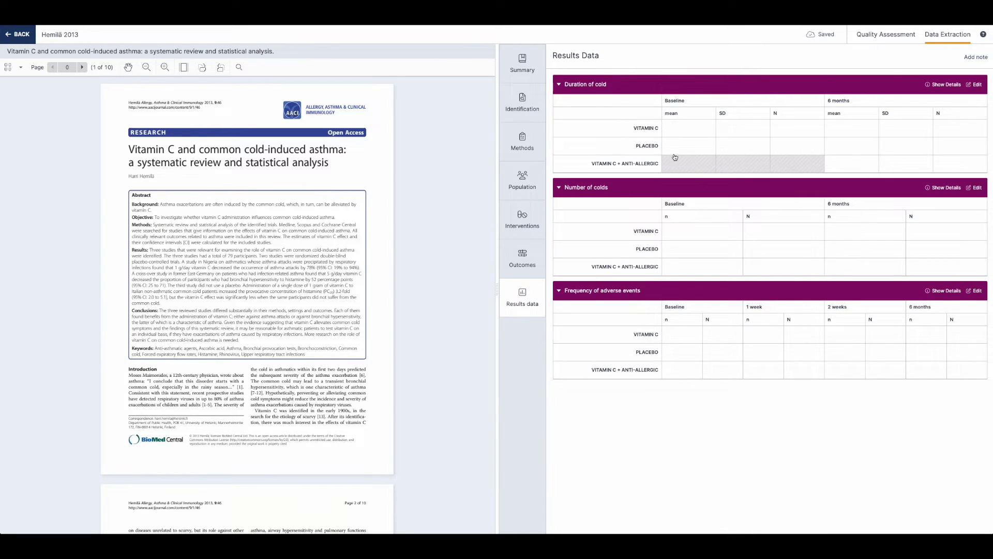
- Mark the VITAMIN C + ANTI-ALLERGIC Duration of cold row as missing data; paste participant #32's quote
{"action": "left_click", "coordinate": [846, 165]}
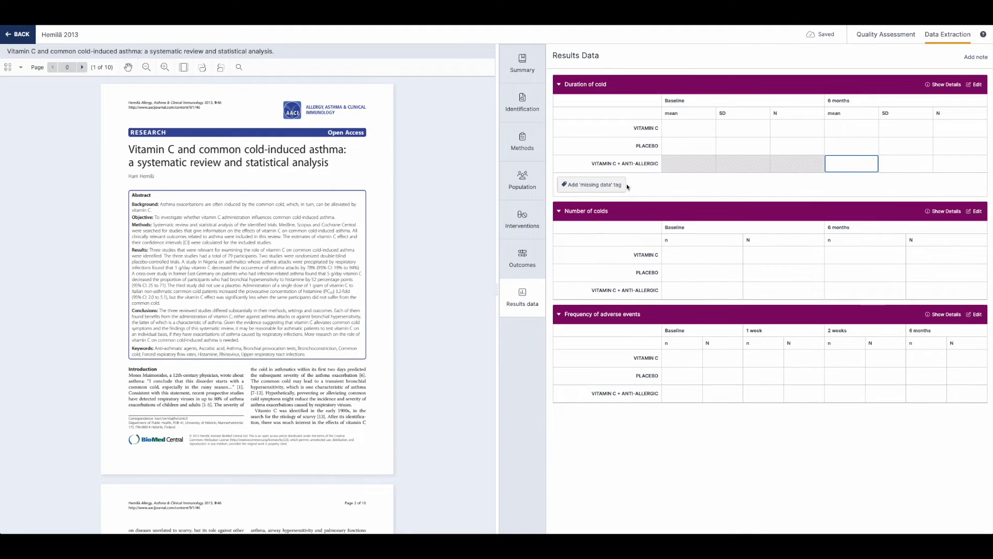
{"action": "left_click", "coordinate": [621, 185]}
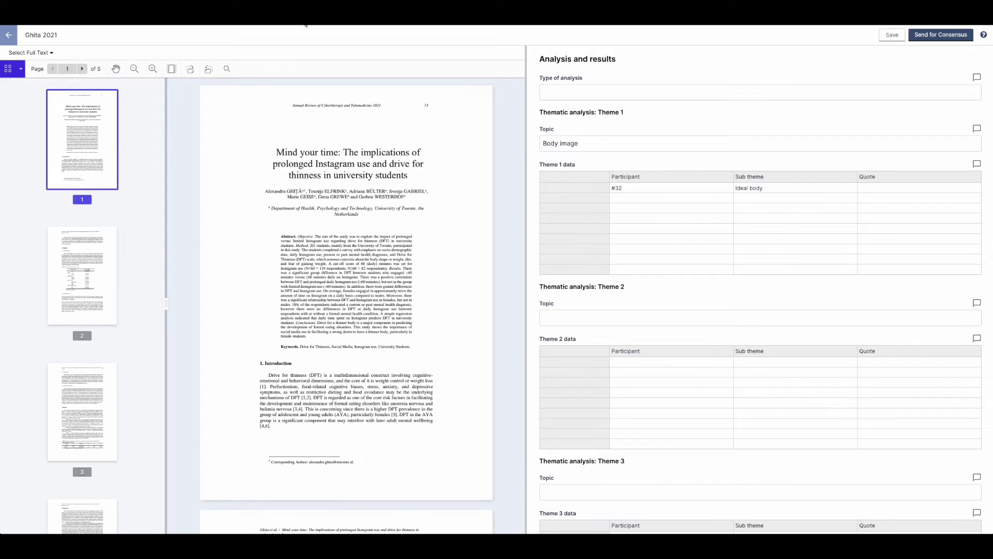
{"action": "left_click", "coordinate": [878, 187]}
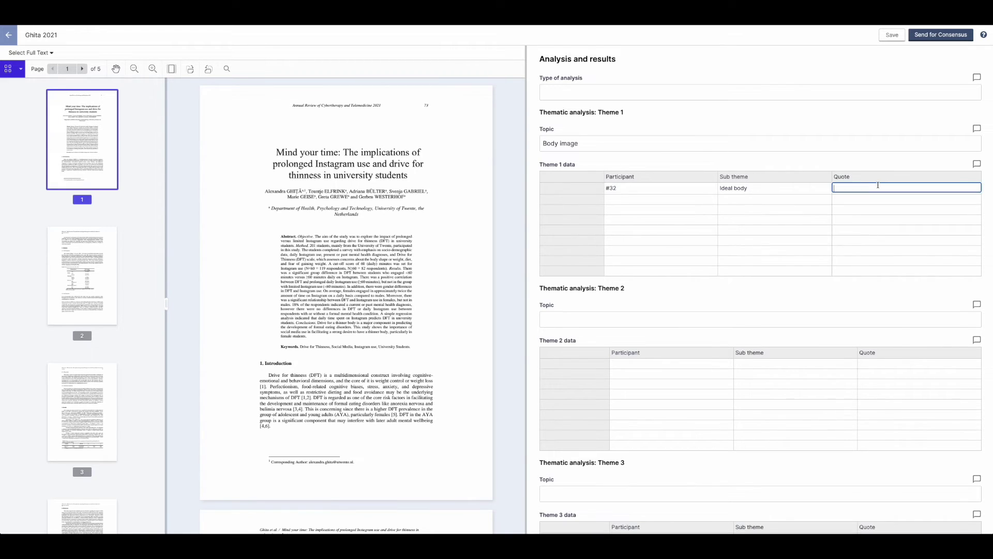
{"action": "type", "text": "Insert quote here"}
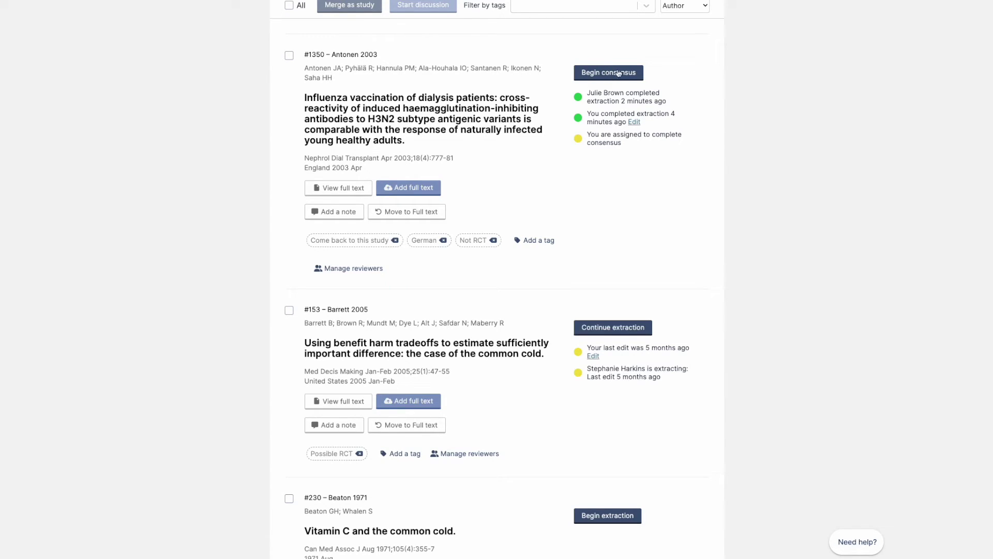
- Start Antonen 2003 consensus, accepting 24 for 8-week Vitamin C events and entering 52 for the 12-week total
{"action": "left_click", "coordinate": [607, 73]}
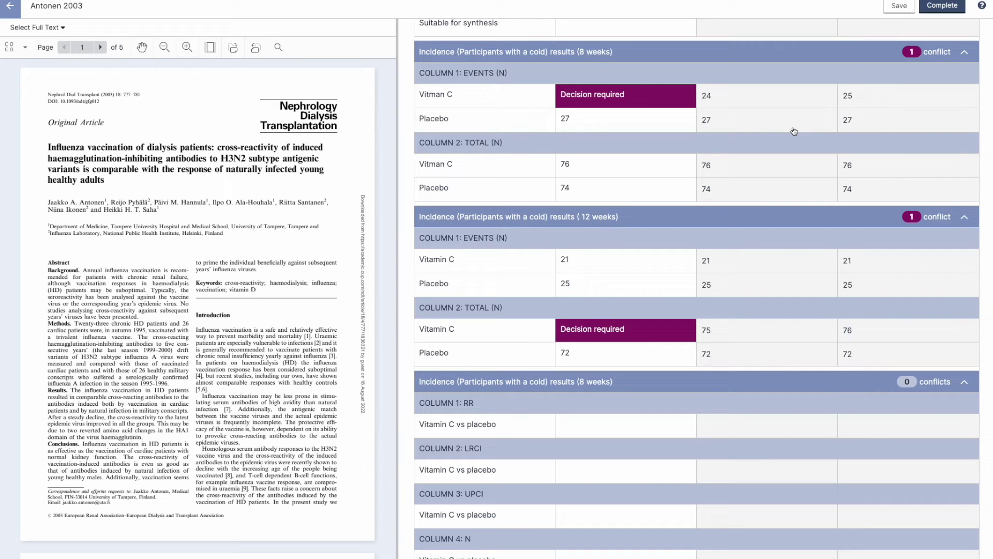
{"action": "left_click", "coordinate": [751, 102]}
{"action": "left_click", "coordinate": [637, 331]}
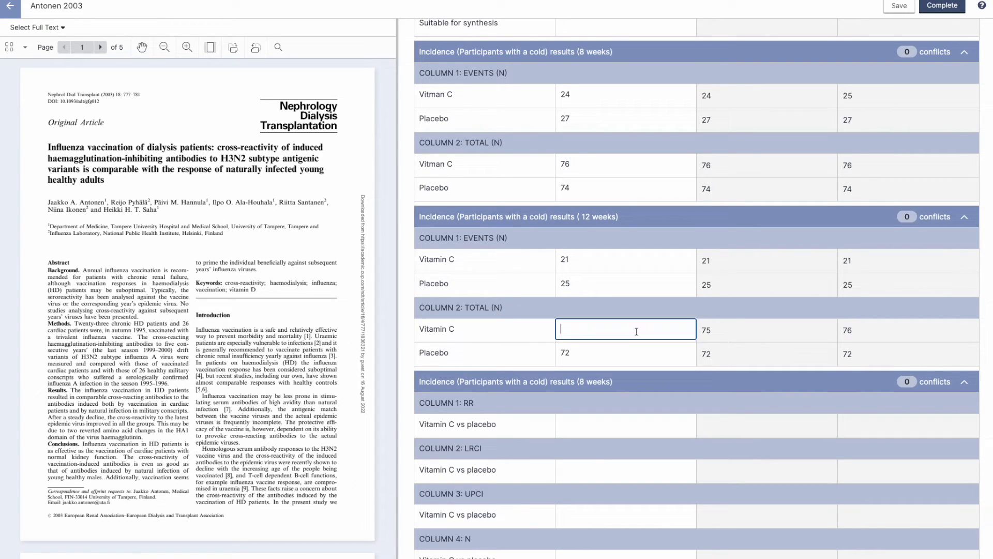
{"action": "type", "text": "52"}
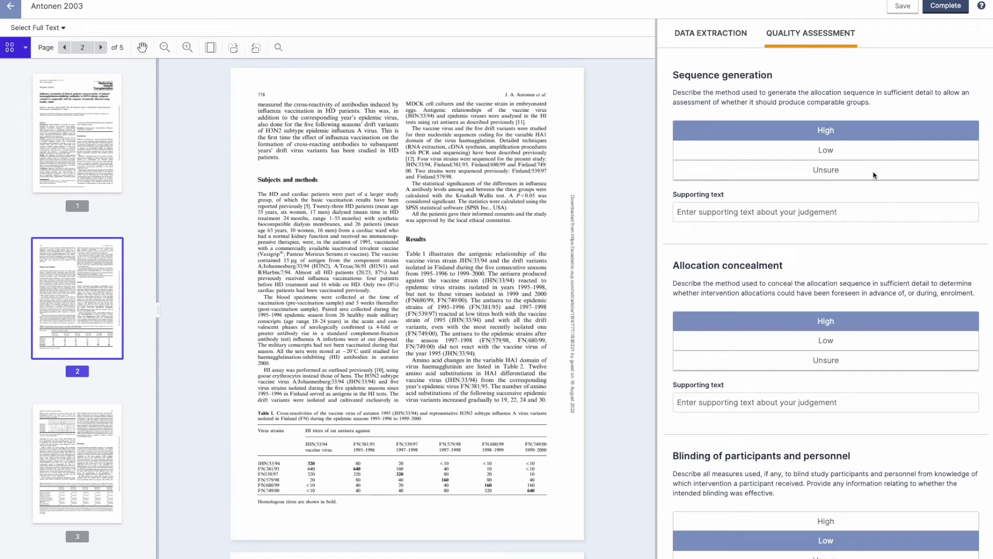
- Judge Antonen 2003 sequence generation as Unsure with the note 'No details provided' and save
{"action": "left_click", "coordinate": [825, 173]}
{"action": "left_click", "coordinate": [754, 214]}
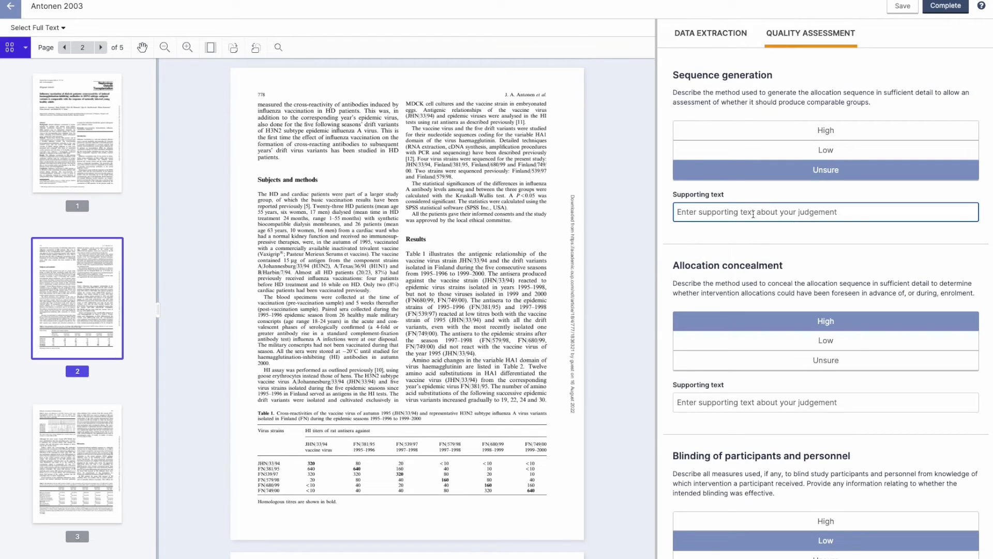
{"action": "type", "text": "No details provided"}
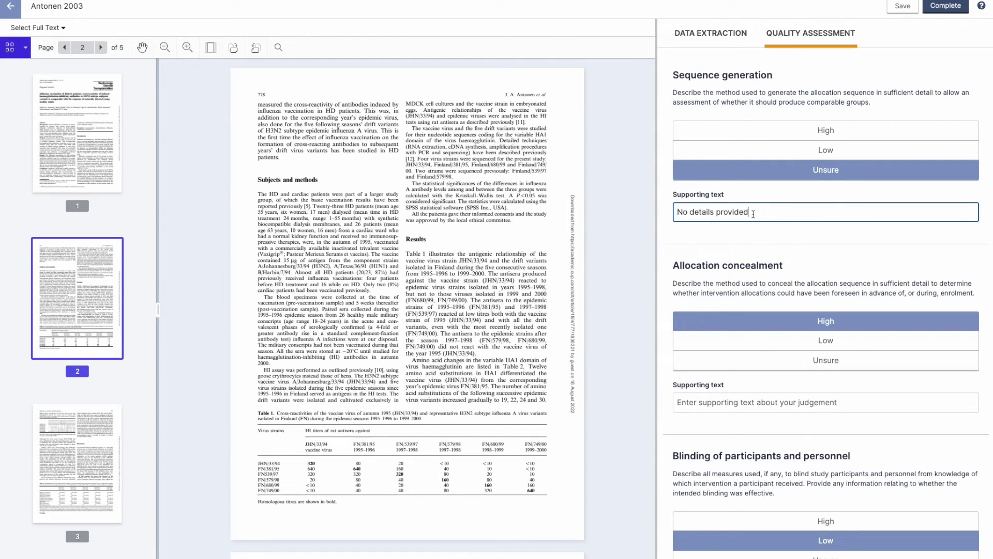
{"action": "left_click", "coordinate": [901, 7]}
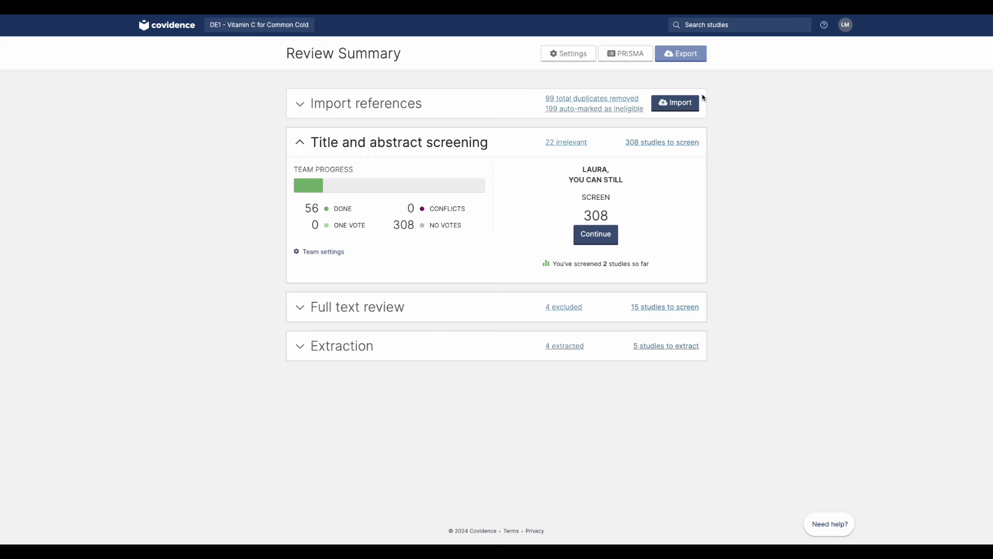
- Go from the DE1 review summary to the review's Export page
{"action": "left_click", "coordinate": [687, 55]}
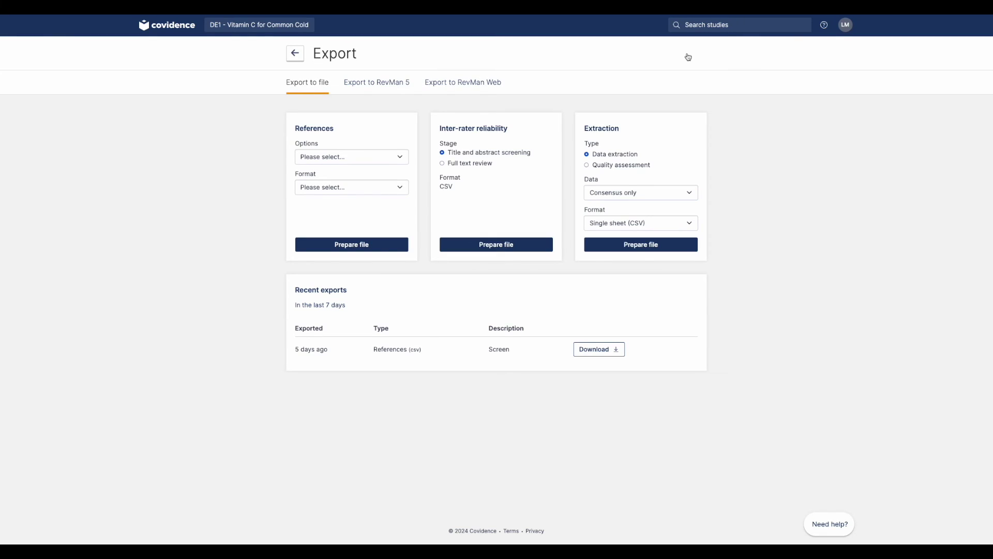
- Inspect the References Options and Format dropdown choices for export without selecting any
{"action": "left_click", "coordinate": [404, 158]}
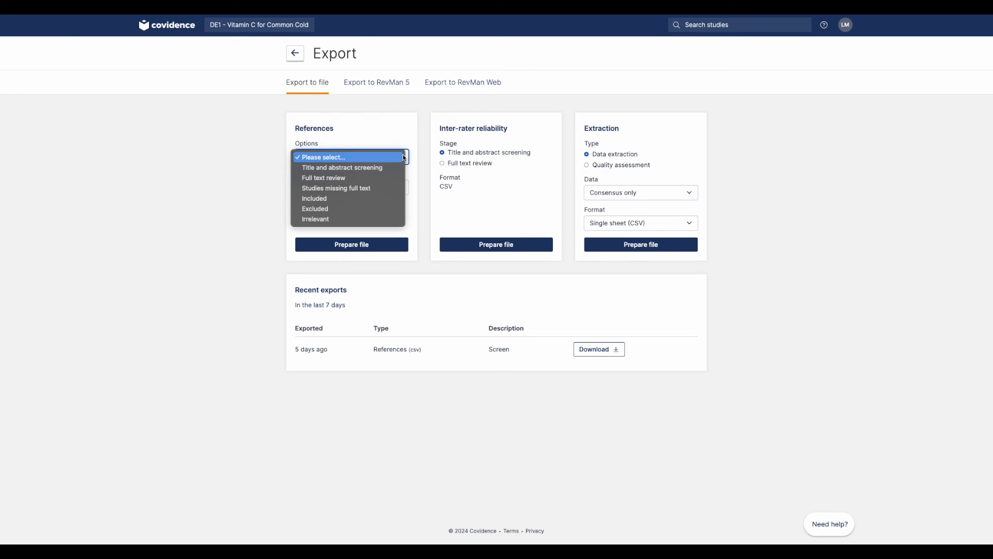
{"action": "left_click", "coordinate": [422, 189]}
{"action": "left_click", "coordinate": [401, 189]}
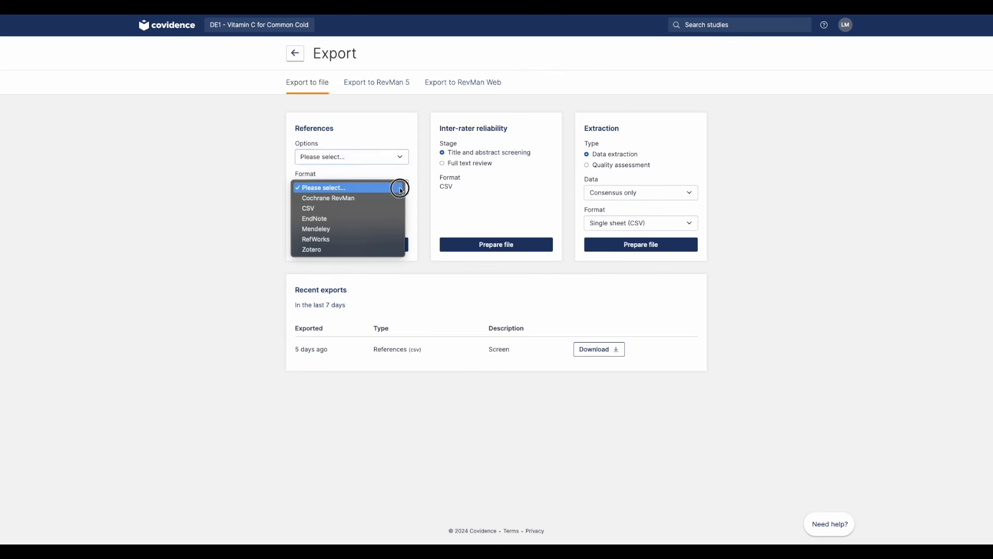
{"action": "left_click", "coordinate": [420, 215]}
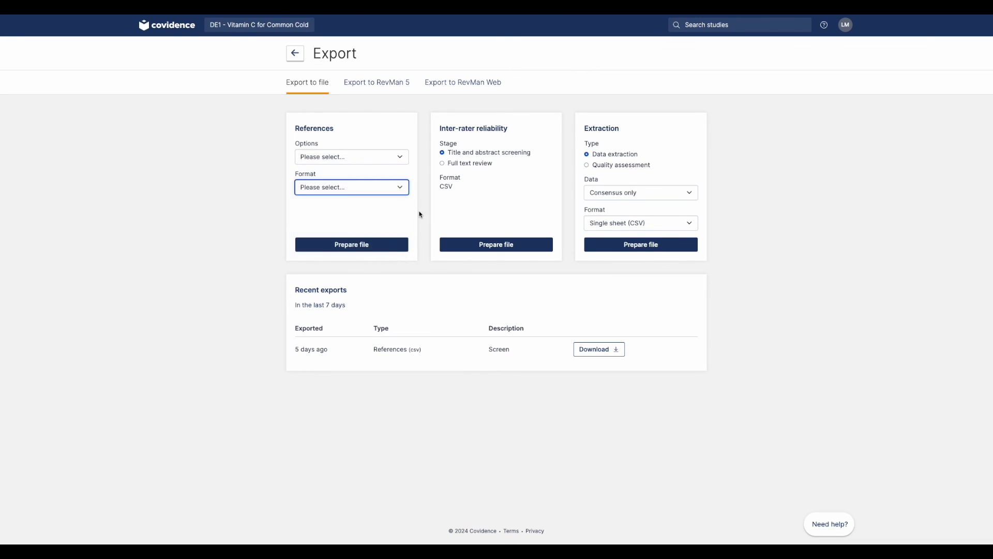